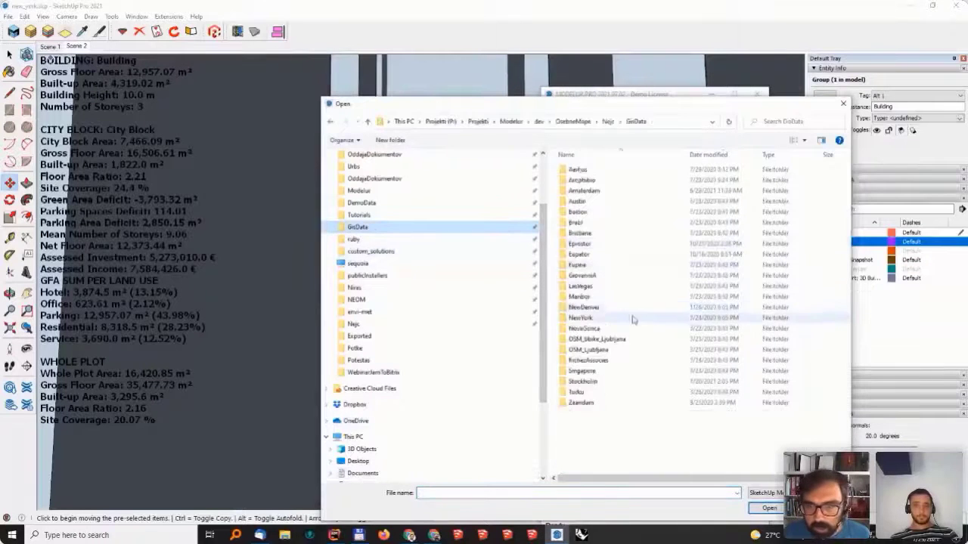
# Step: Open the nova_gorica.skp model from the DemoData folder inside GisData's NovaGorica folder
pyautogui.click(591, 329)
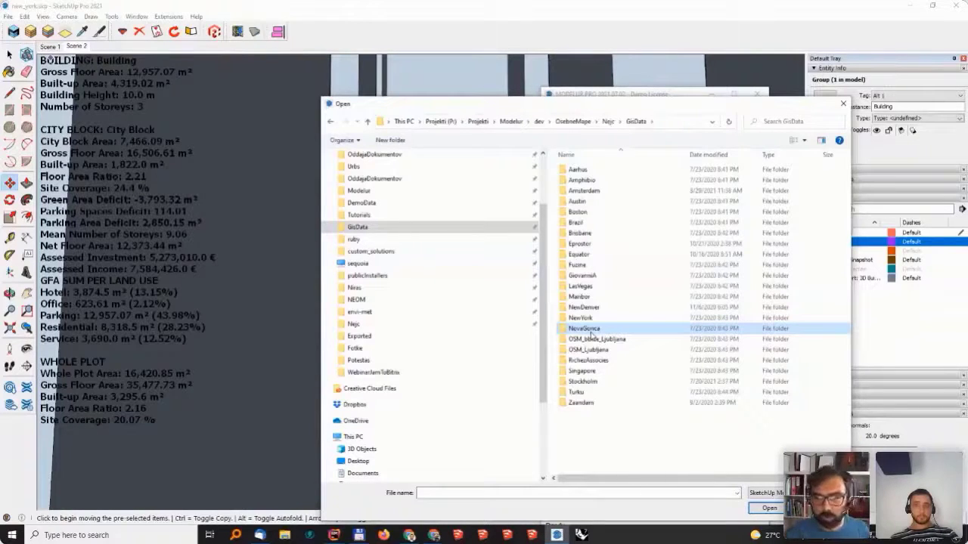
pyautogui.click(592, 331)
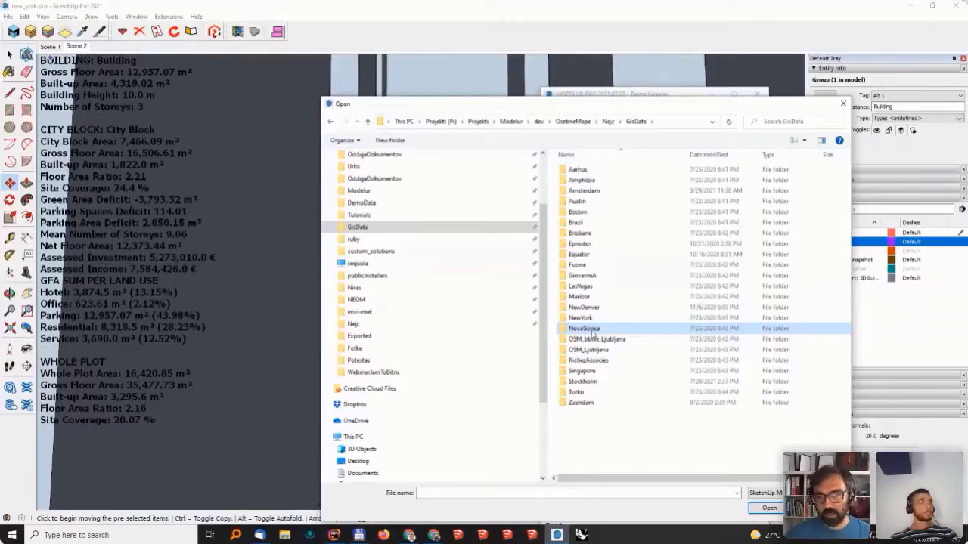
pyautogui.click(592, 341)
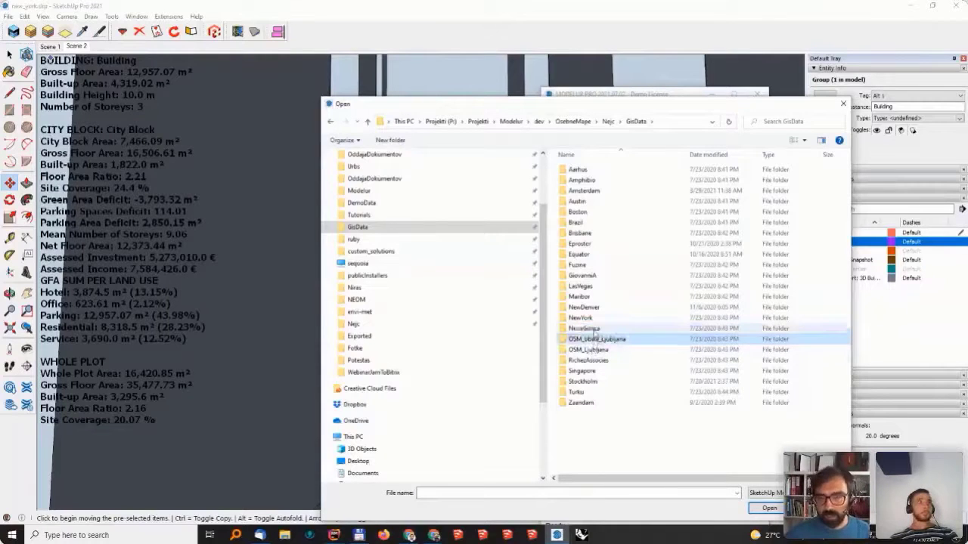
pyautogui.doubleClick(594, 330)
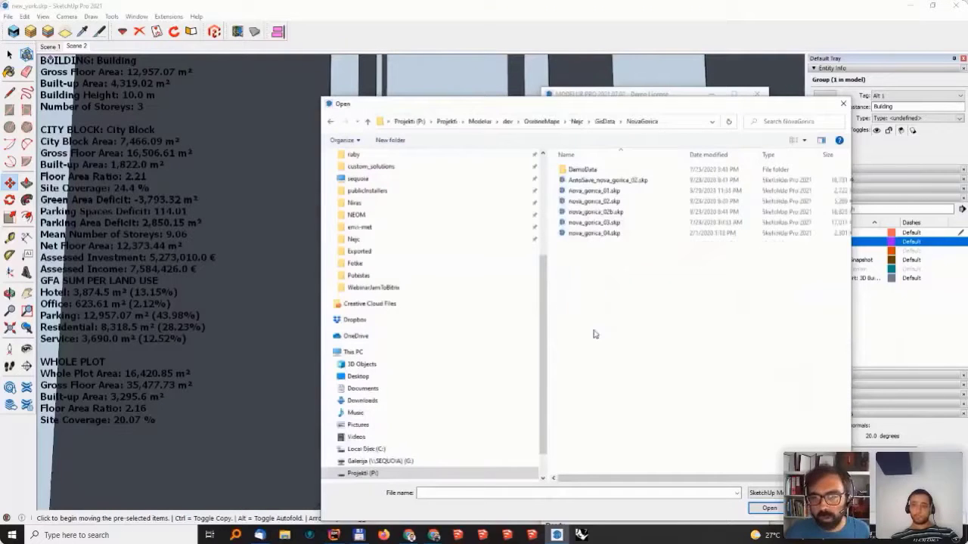
pyautogui.doubleClick(586, 170)
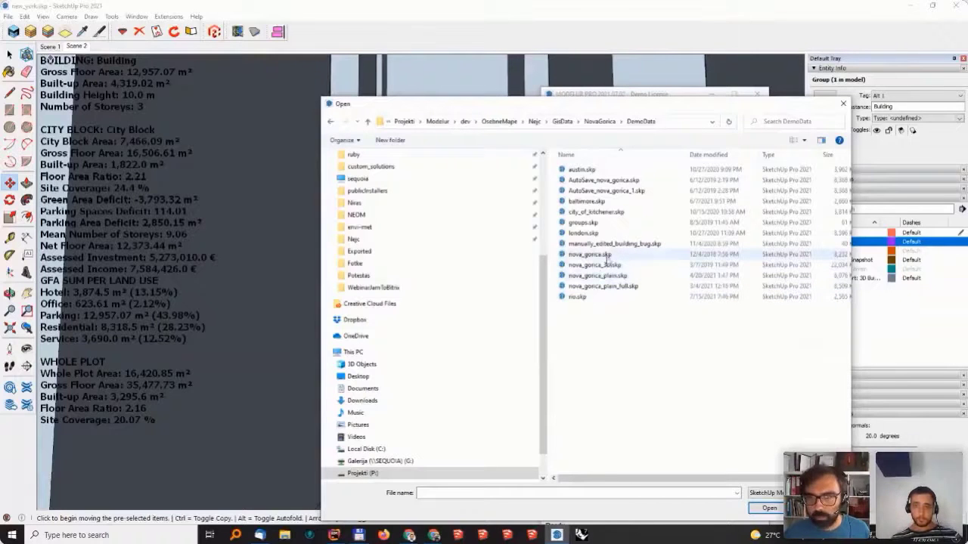
pyautogui.click(597, 255)
pyautogui.doubleClick(606, 257)
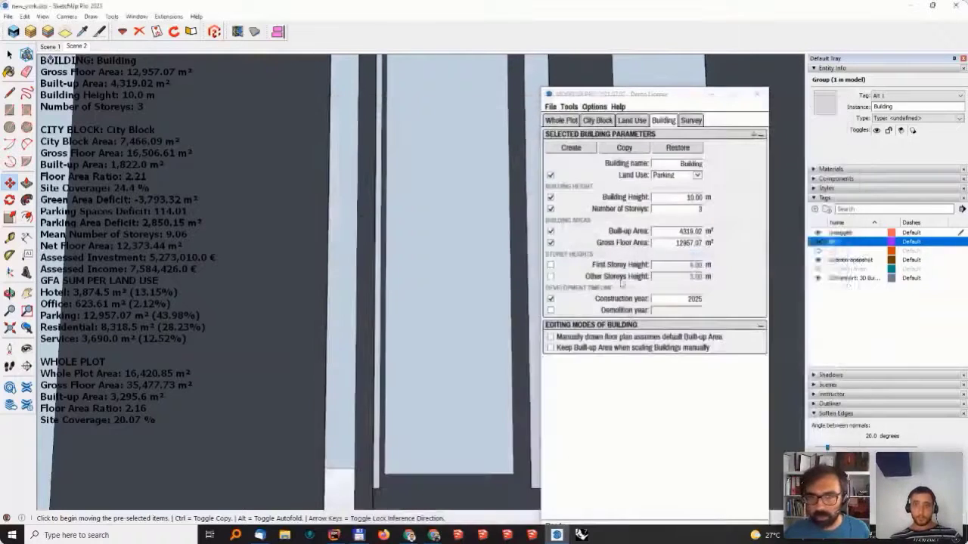
pyautogui.click(455, 292)
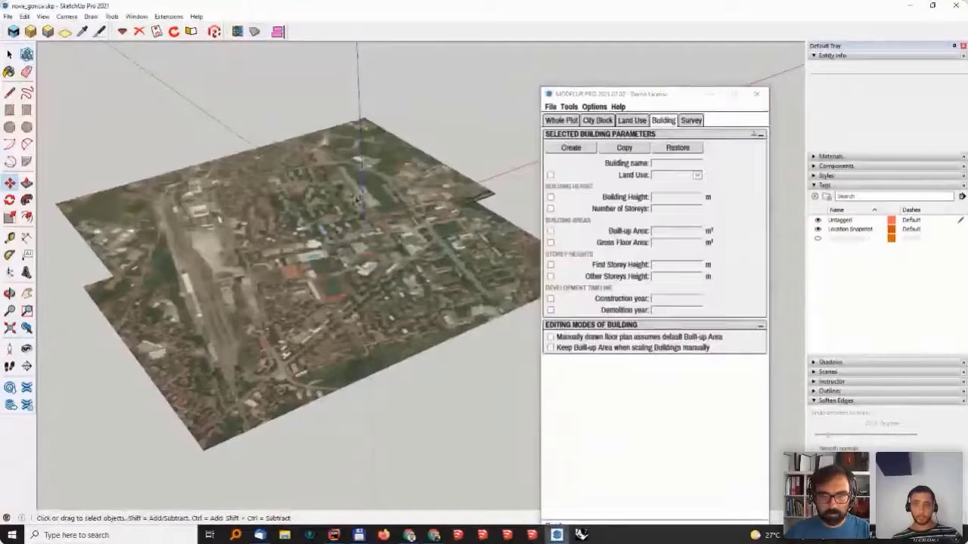
# Step: Turn off the on-screen surveys for the selected building, city block and plot area by setting each to blank
pyautogui.moveTo(352, 199); pyautogui.dragTo(399, 195, button='middle')
pyautogui.click(669, 121)
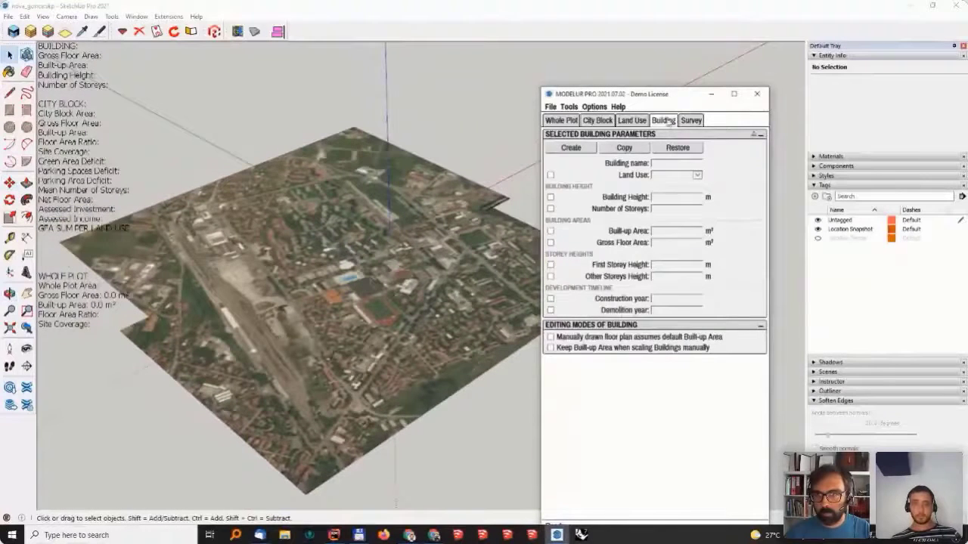
pyautogui.click(692, 122)
pyautogui.click(688, 175)
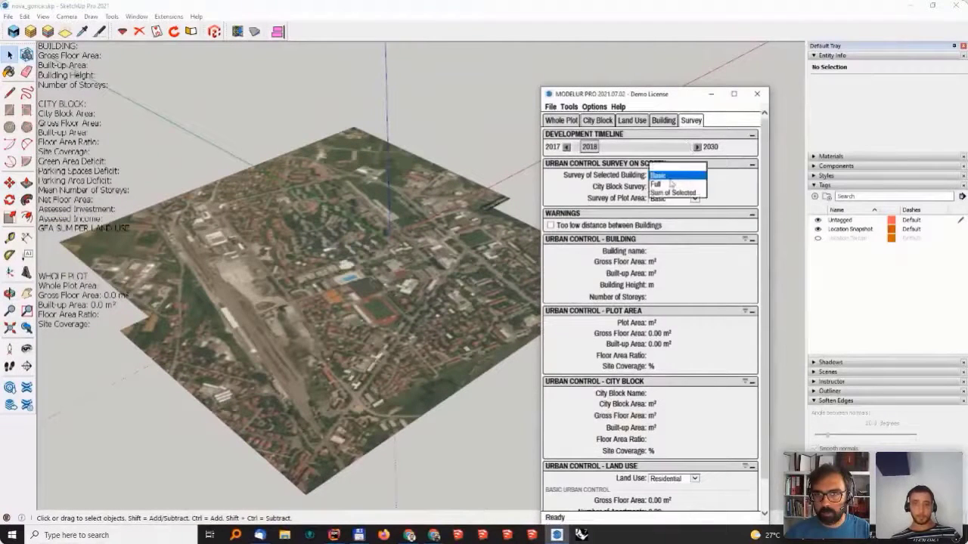
pyautogui.click(670, 170)
pyautogui.click(671, 187)
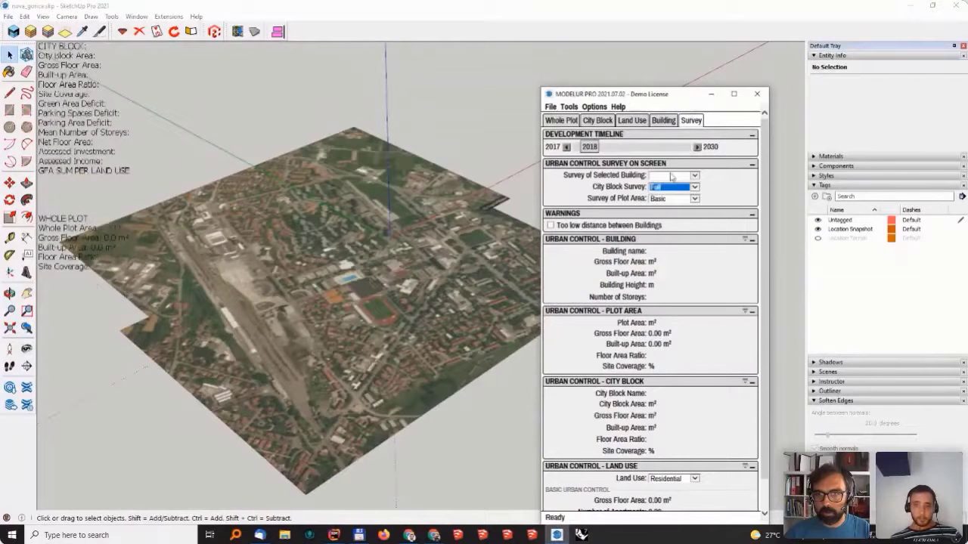
pyautogui.click(670, 171)
pyautogui.click(672, 198)
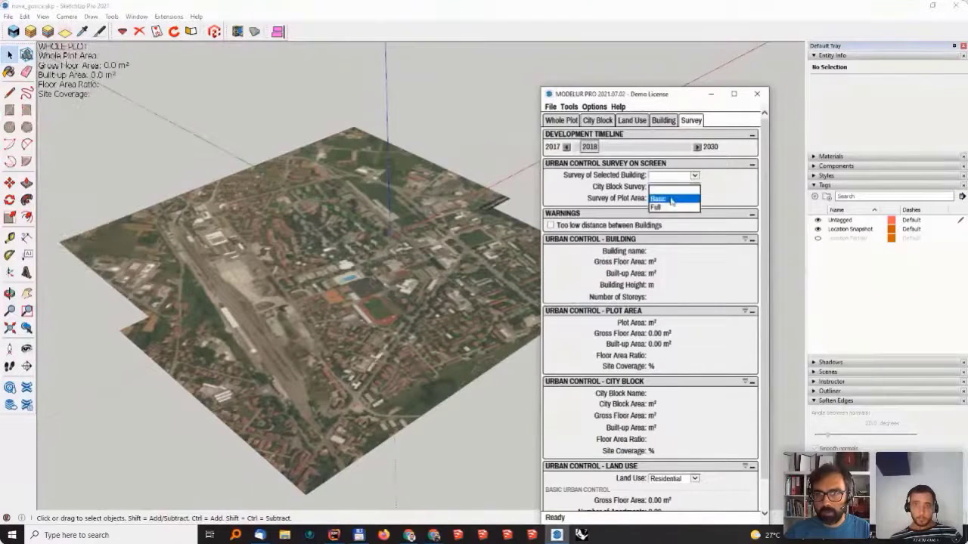
pyautogui.click(670, 190)
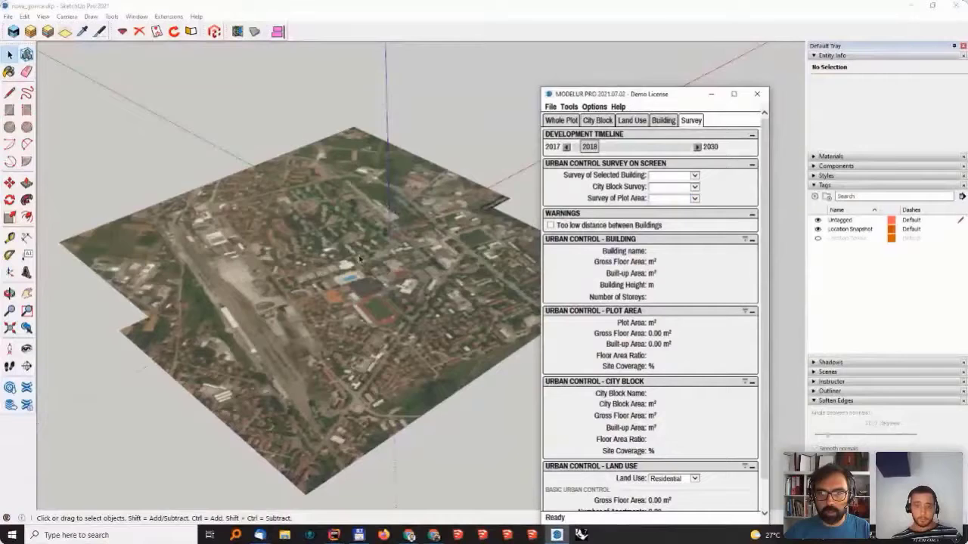
# Step: Import the GIS layer buildings_center_wgs84.shp as Modelur Buildings with the existing parameter mapping
pyautogui.keyDown('shift'); pyautogui.moveTo(374, 243); pyautogui.dragTo(276, 230, button='middle'); pyautogui.keyUp('shift')
pyautogui.moveTo(277, 485); pyautogui.dragTo(424, 356, button='middle')
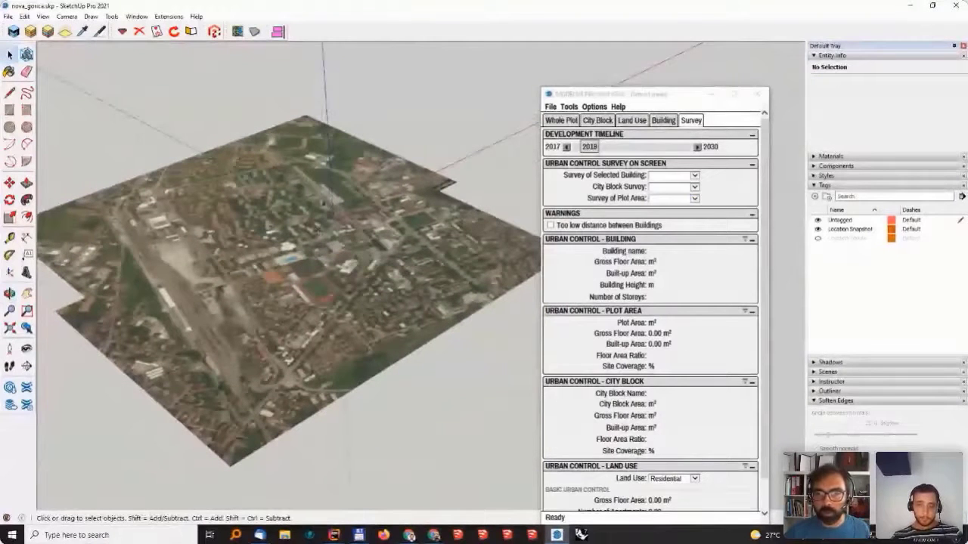
pyautogui.click(13, 31)
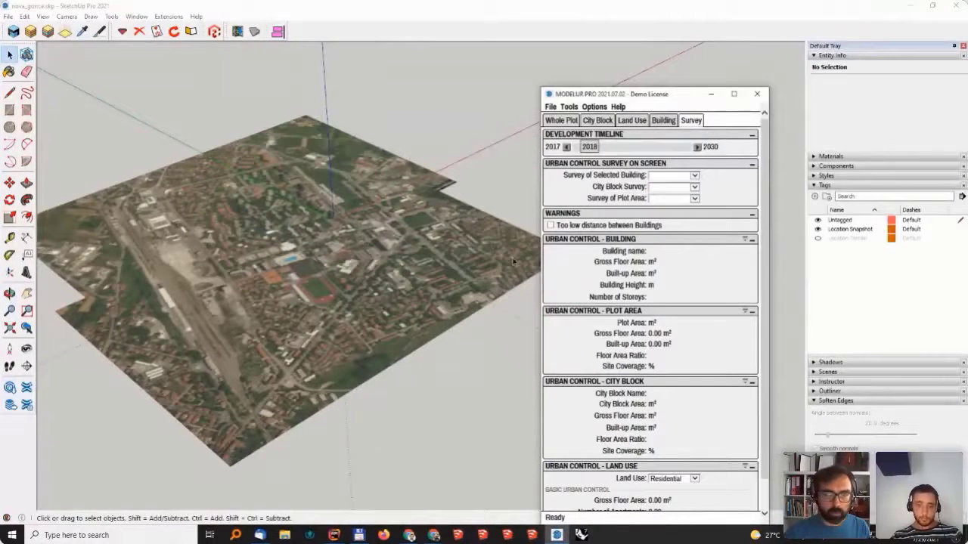
pyautogui.click(551, 107)
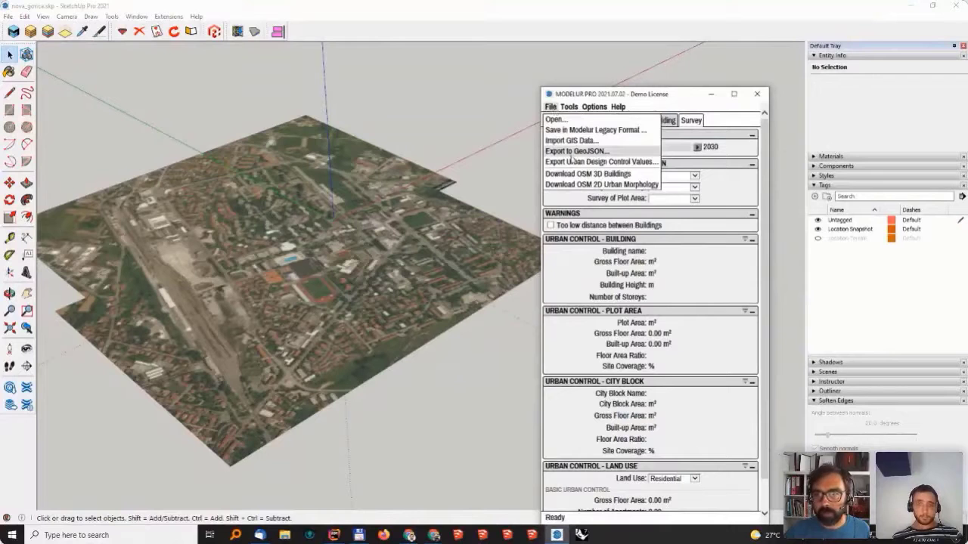
pyautogui.click(571, 141)
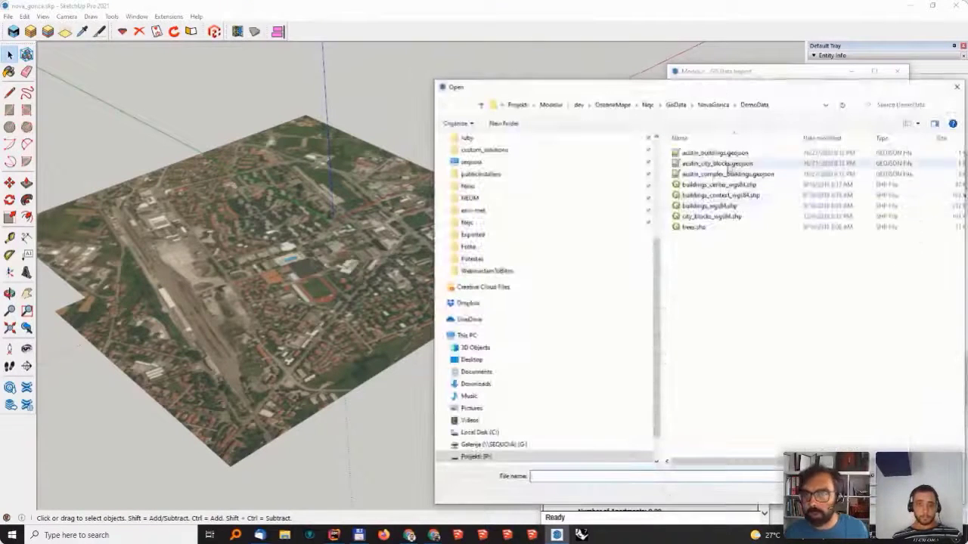
pyautogui.doubleClick(719, 184)
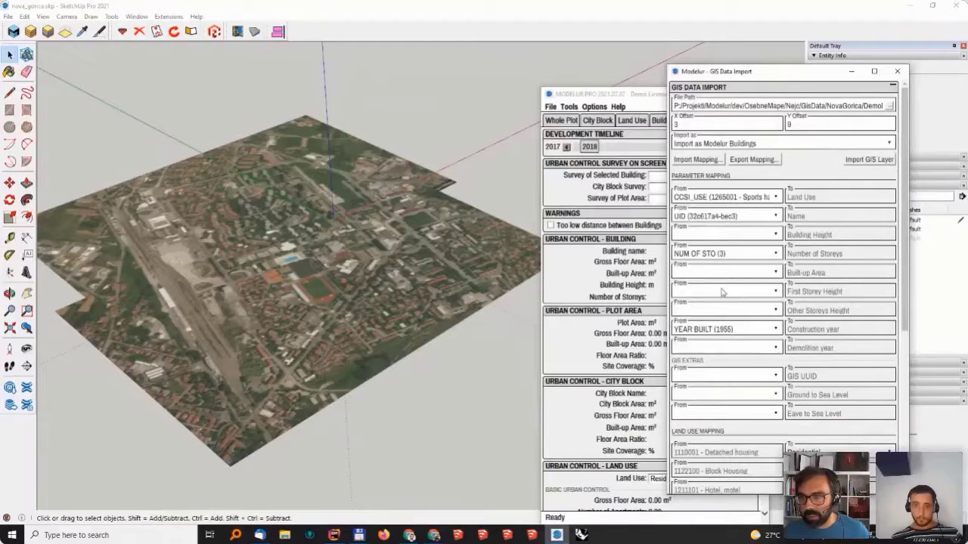
pyautogui.click(747, 197)
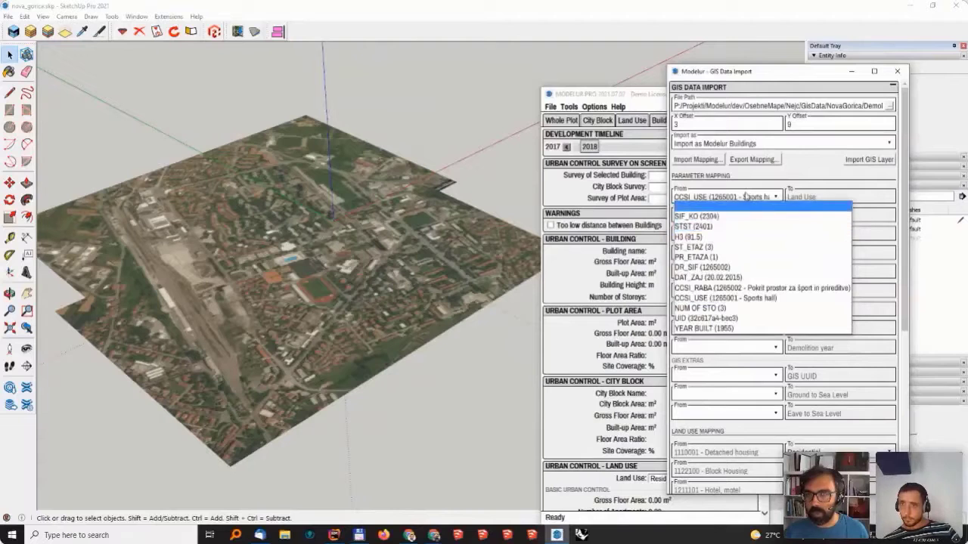
pyautogui.click(747, 197)
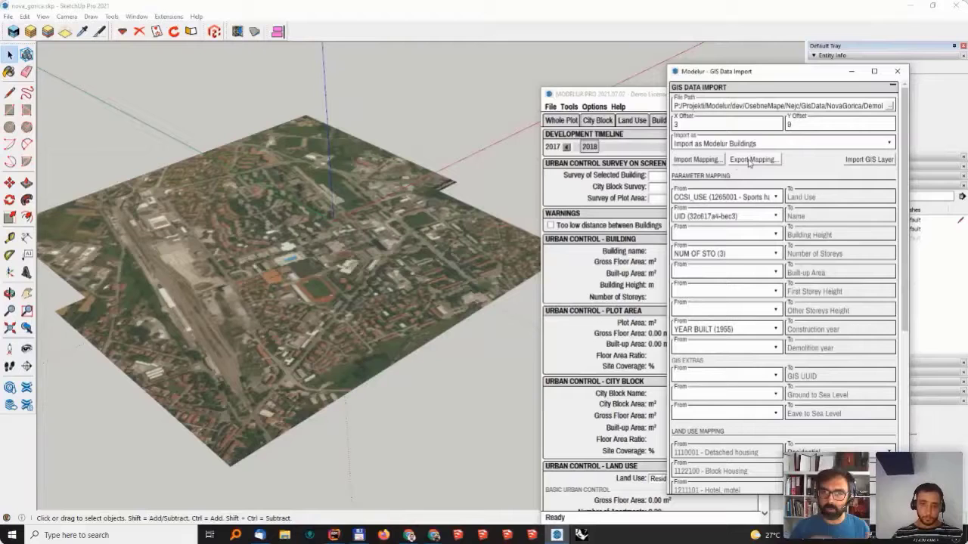
pyautogui.click(855, 161)
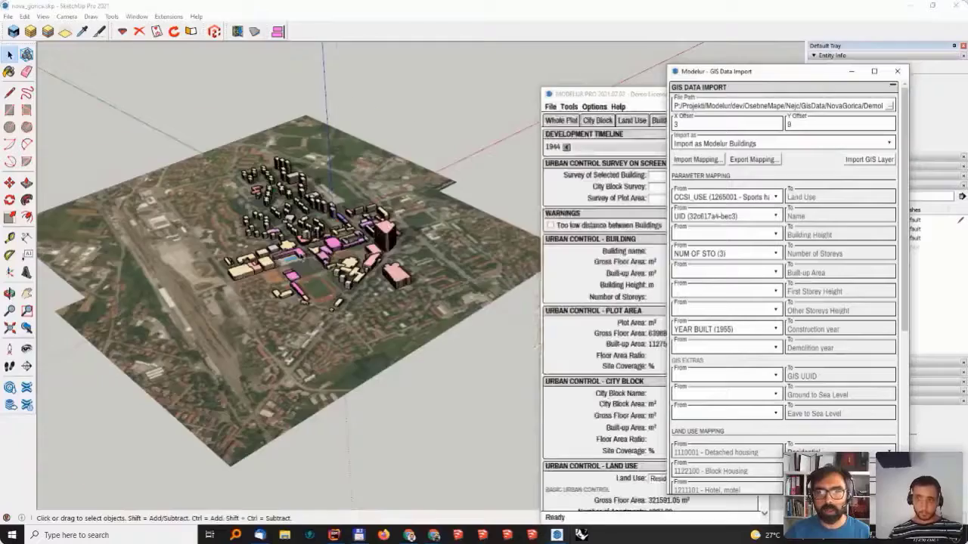
# Step: Select a residential block beside the stadium and set its number of storeys to 3
pyautogui.scroll(5, 301, 249)
pyautogui.moveTo(302, 249); pyautogui.dragTo(378, 105, button='middle')
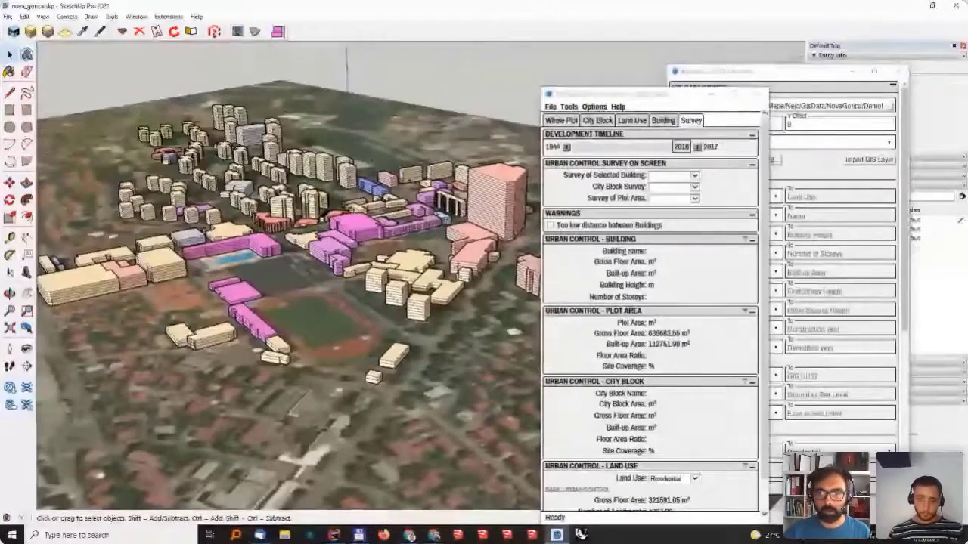
pyautogui.click(376, 281)
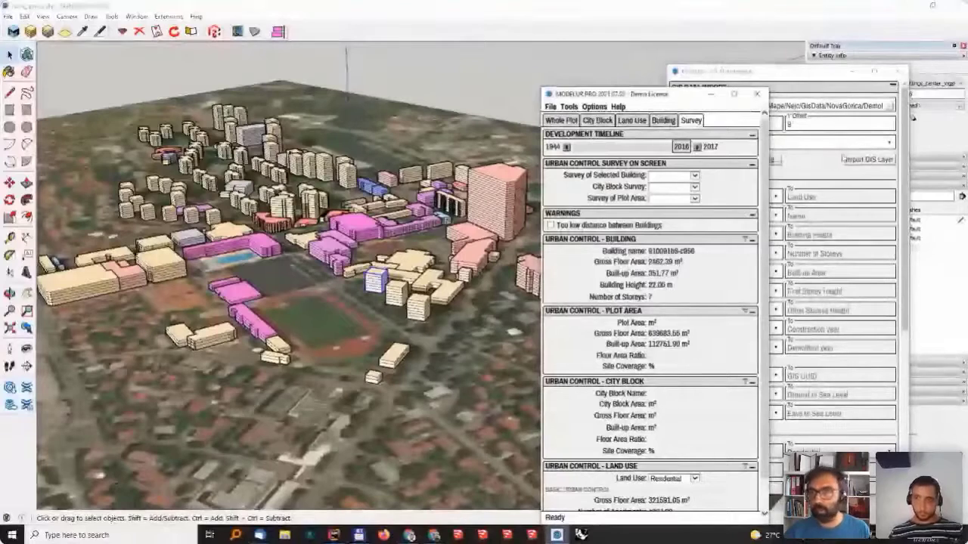
pyautogui.click(663, 123)
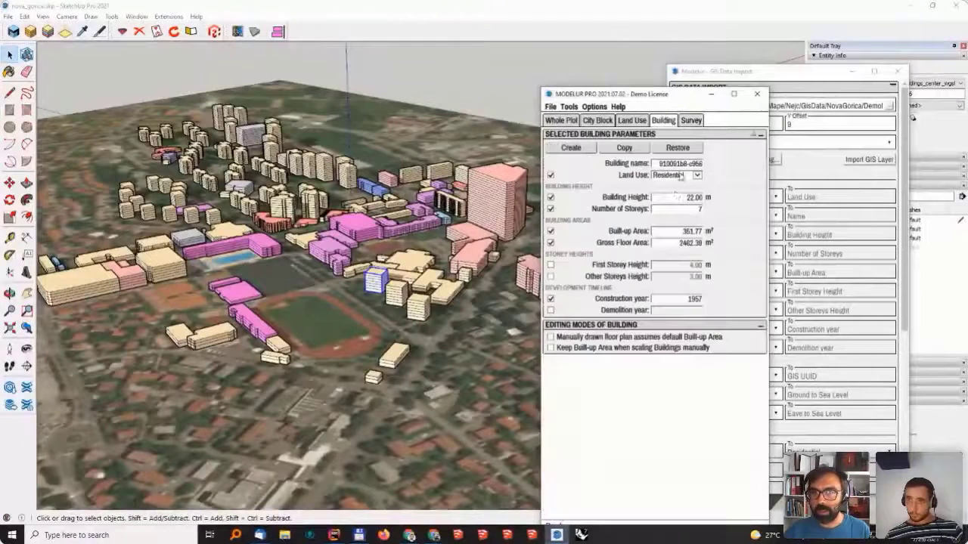
pyautogui.press('Return')
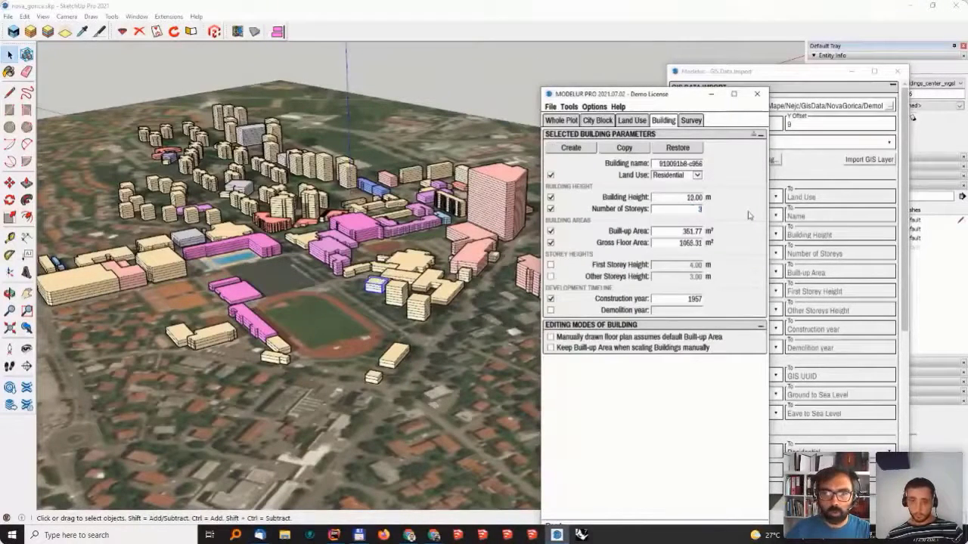
# Step: Set the selected residential building's number of storeys to 7
pyautogui.doubleClick(699, 209)
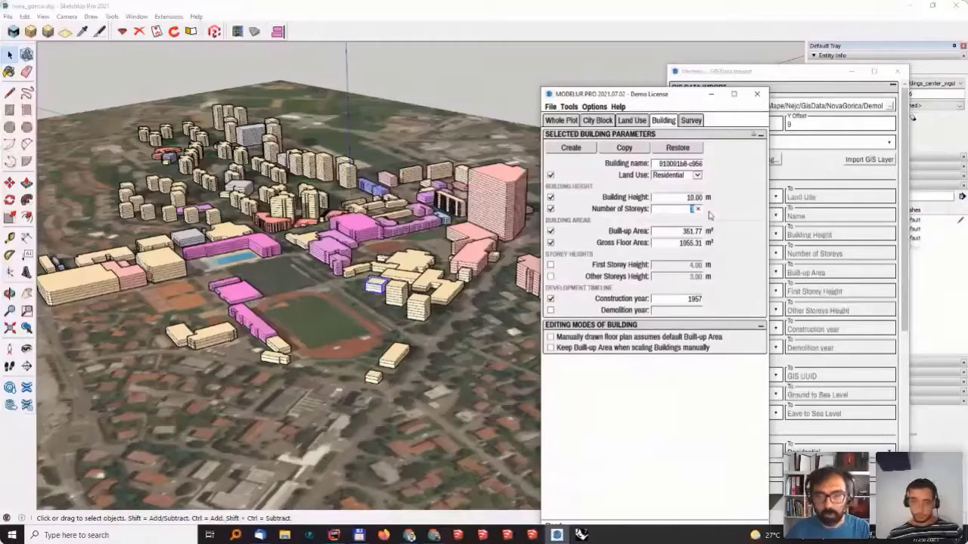
pyautogui.write('7')
pyautogui.press('Return')
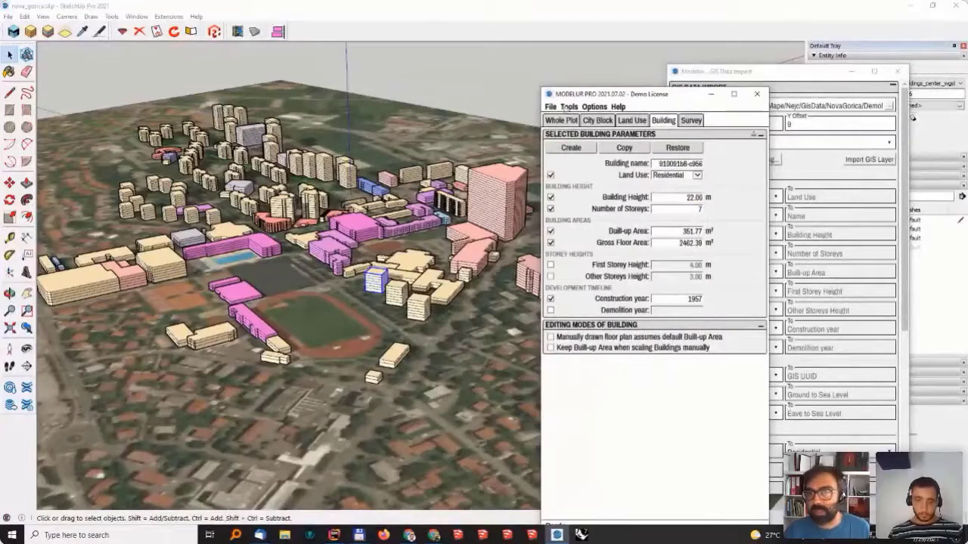
# Step: Import the GIS layer buildings_context_wgs84.shp as Simple Buildings Volumes around the city centre
pyautogui.moveTo(671, 99); pyautogui.dragTo(644, 216)
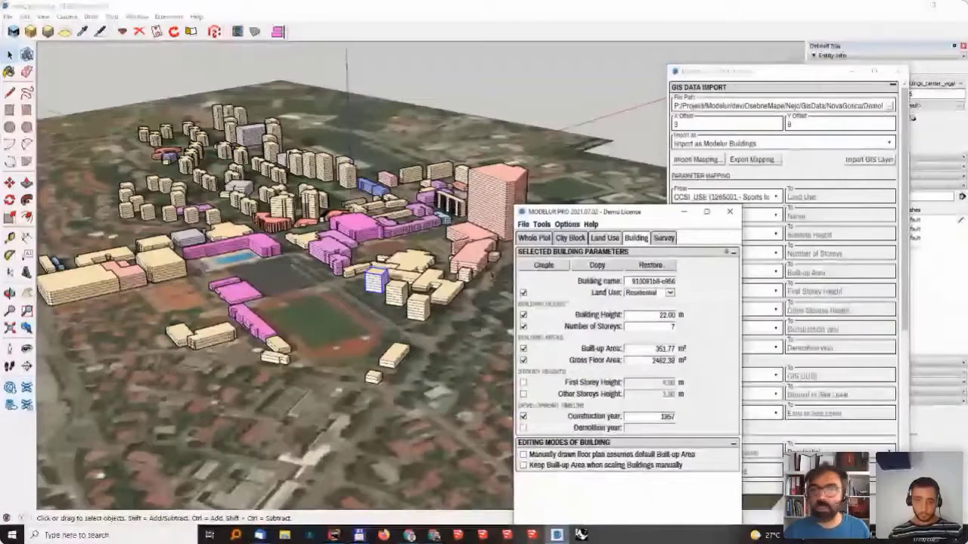
pyautogui.click(890, 107)
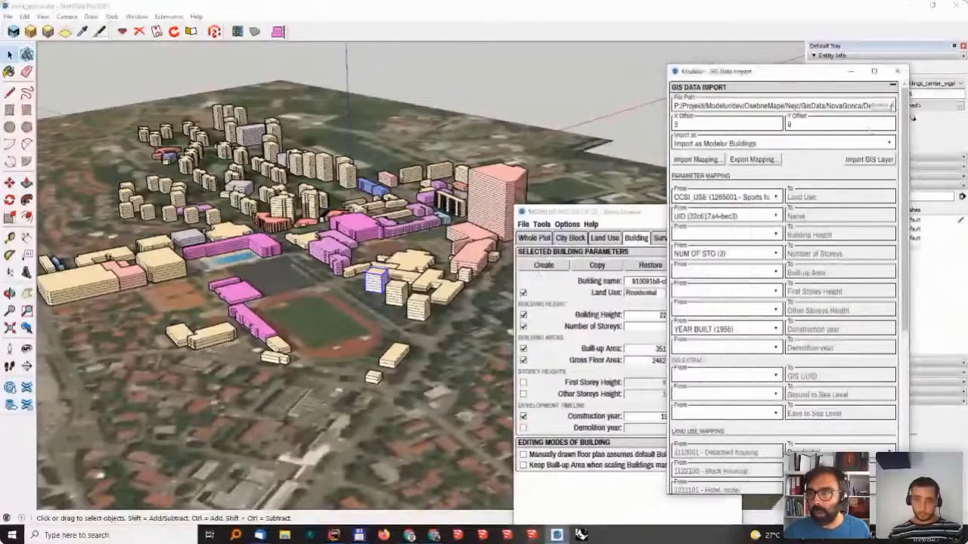
pyautogui.click(881, 106)
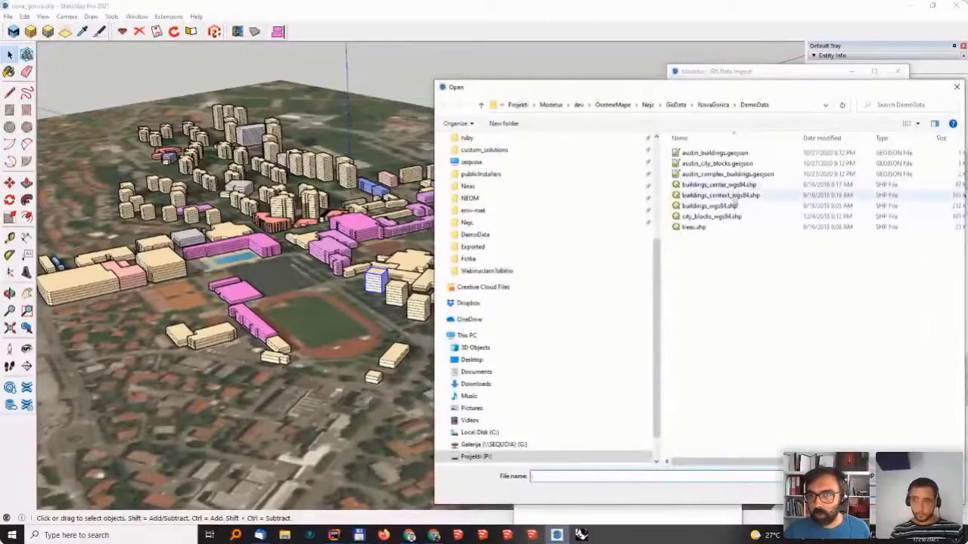
pyautogui.doubleClick(722, 196)
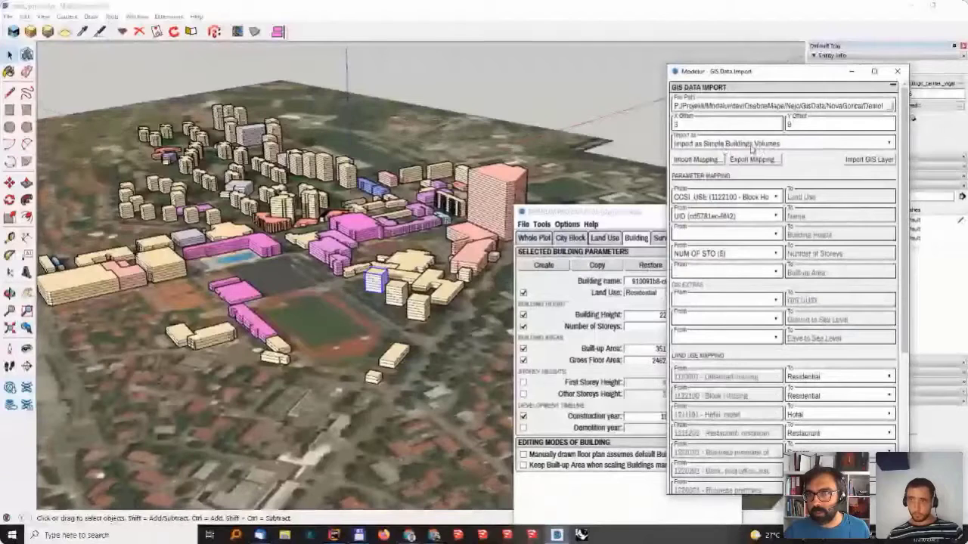
pyautogui.click(753, 143)
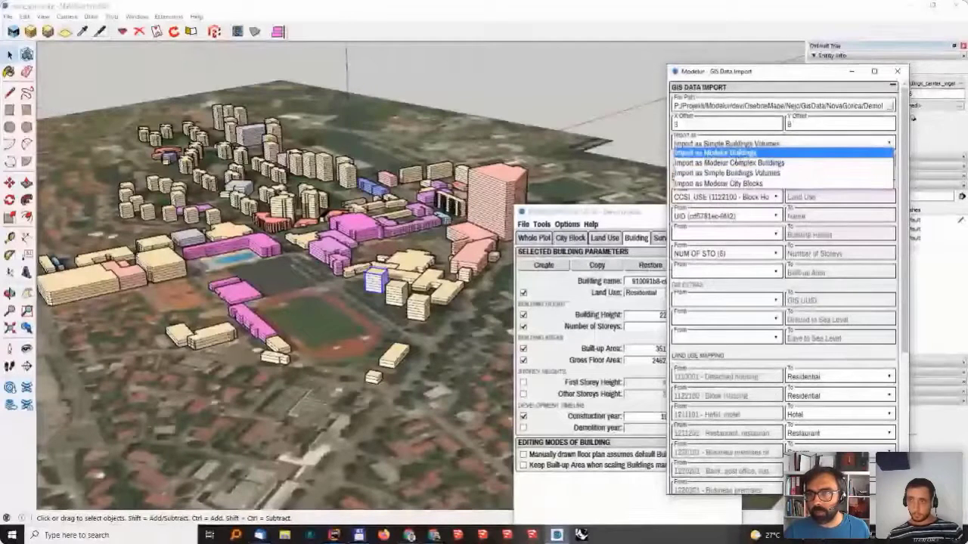
pyautogui.click(749, 173)
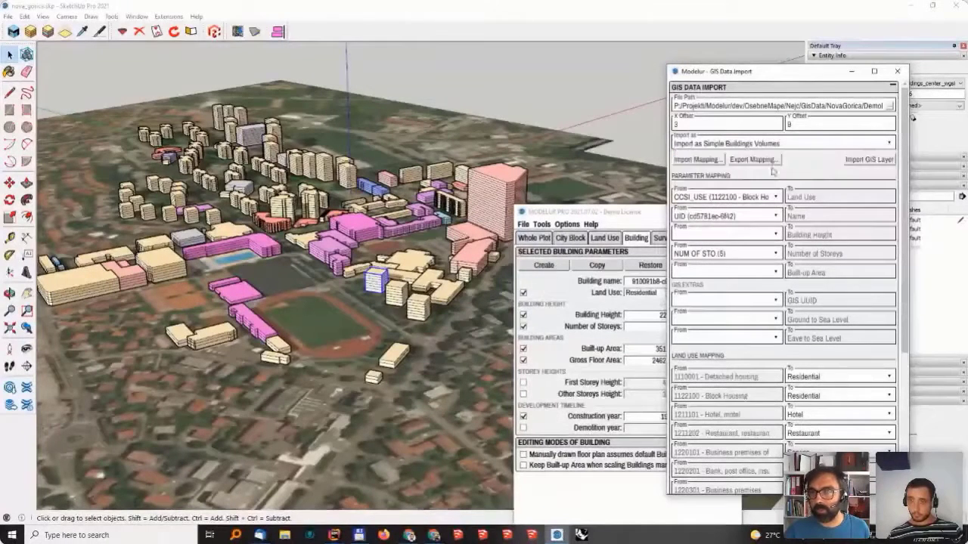
pyautogui.click(868, 160)
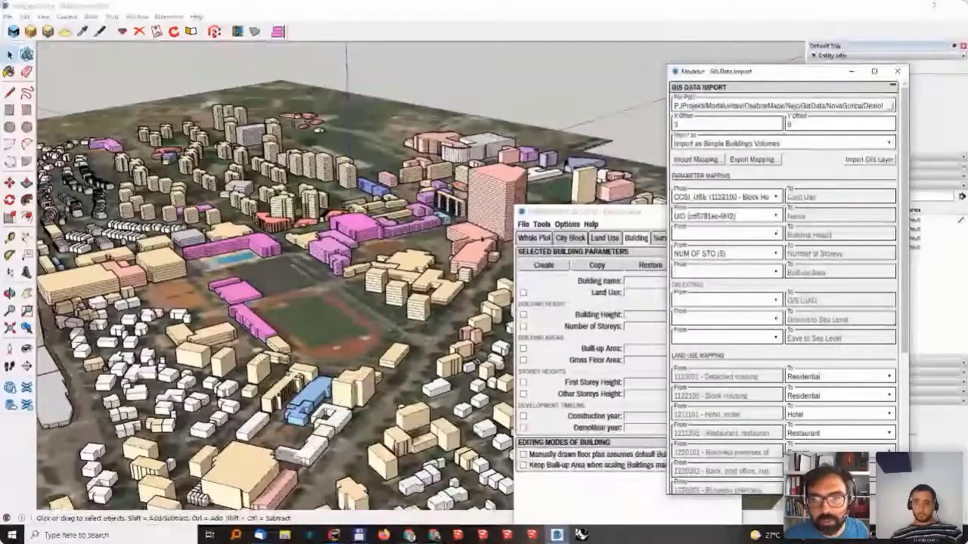
pyautogui.scroll(4, 504, 365)
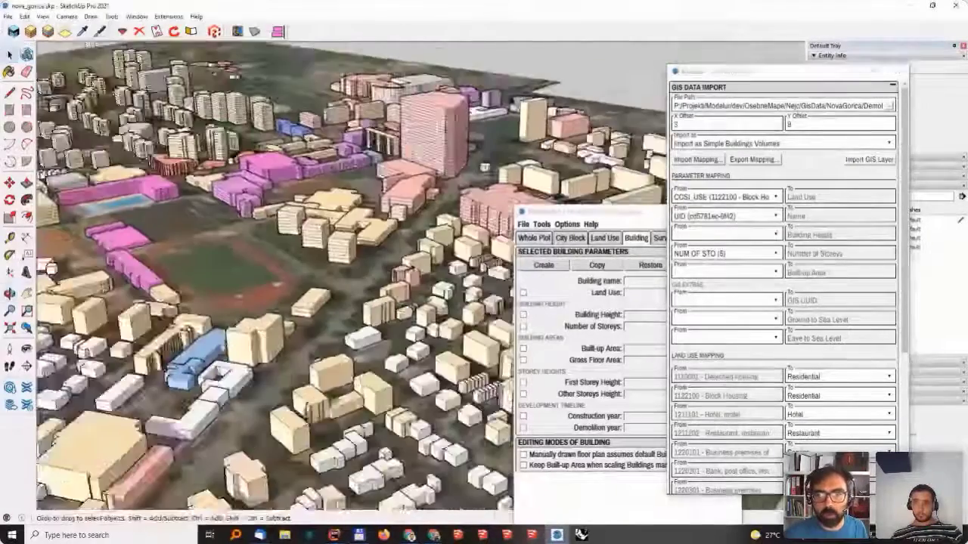
pyautogui.scroll(-8, 428, 236)
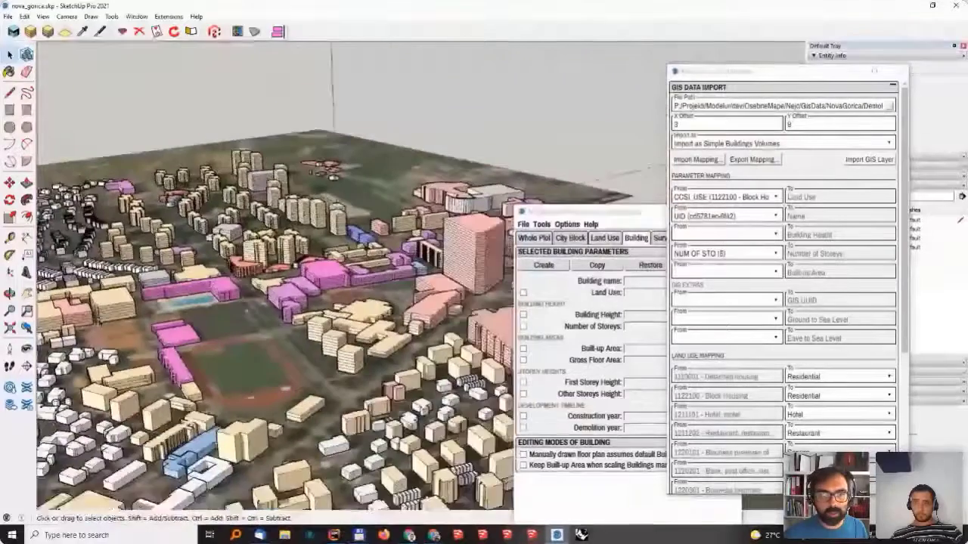
# Step: Import the GIS layer city_blocks_wgs84.shp as Modelur City Blocks with the existing parameter mapping
pyautogui.scroll(-1, 359, 307)
pyautogui.moveTo(288, 313); pyautogui.dragTo(358, 305, button='middle')
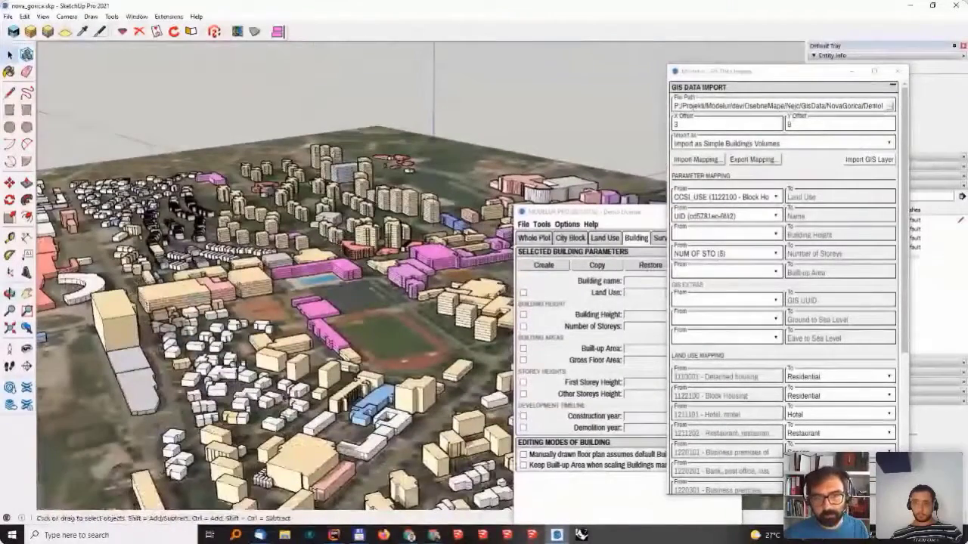
pyautogui.click(890, 105)
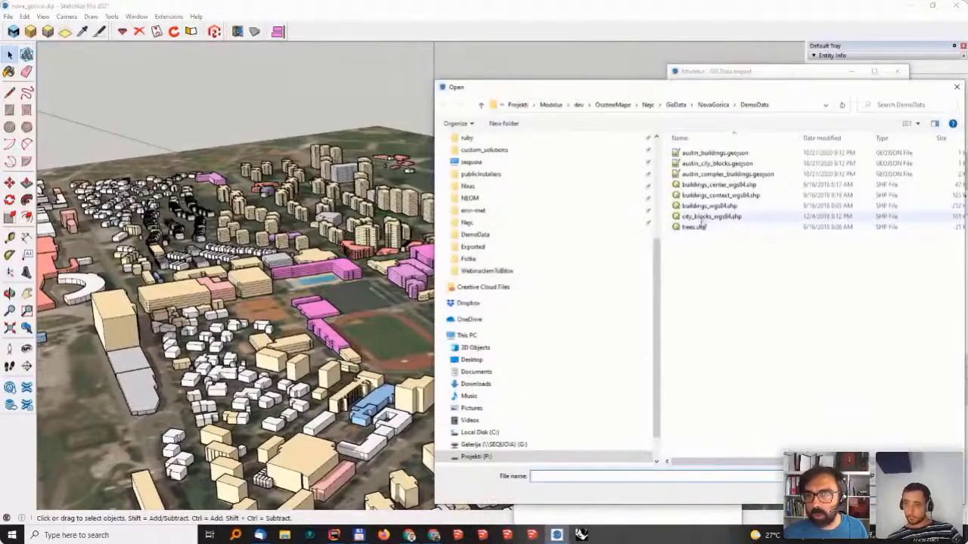
pyautogui.doubleClick(707, 217)
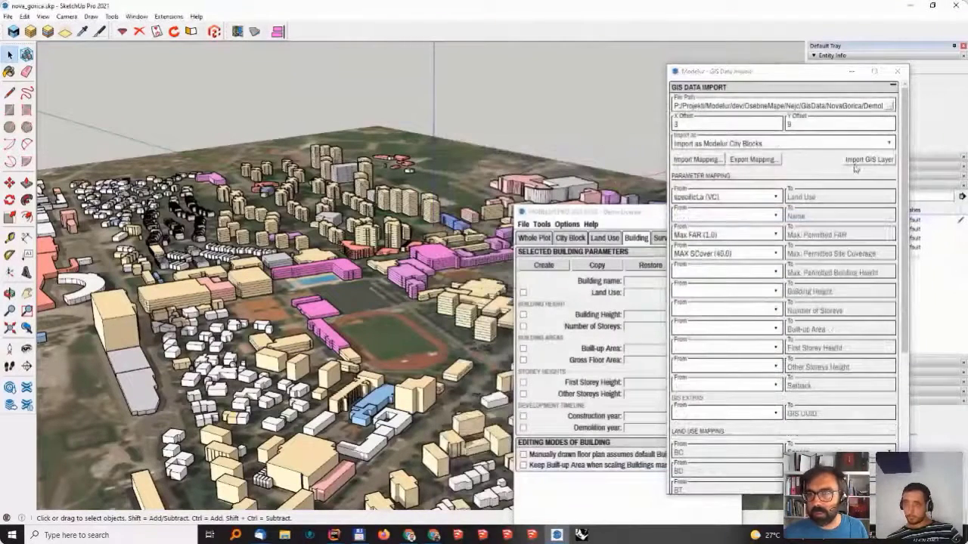
pyautogui.click(862, 160)
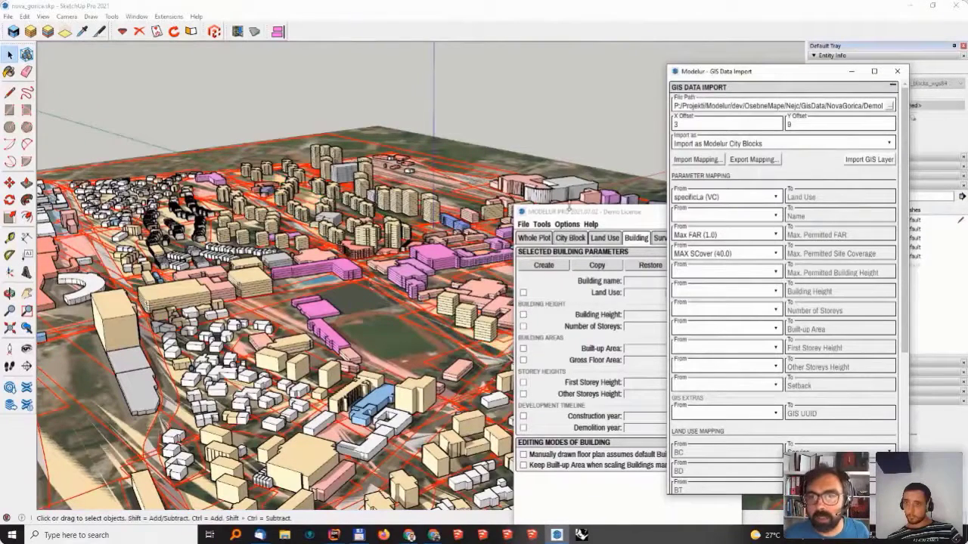
pyautogui.moveTo(635, 135); pyautogui.dragTo(540, 257, button='middle')
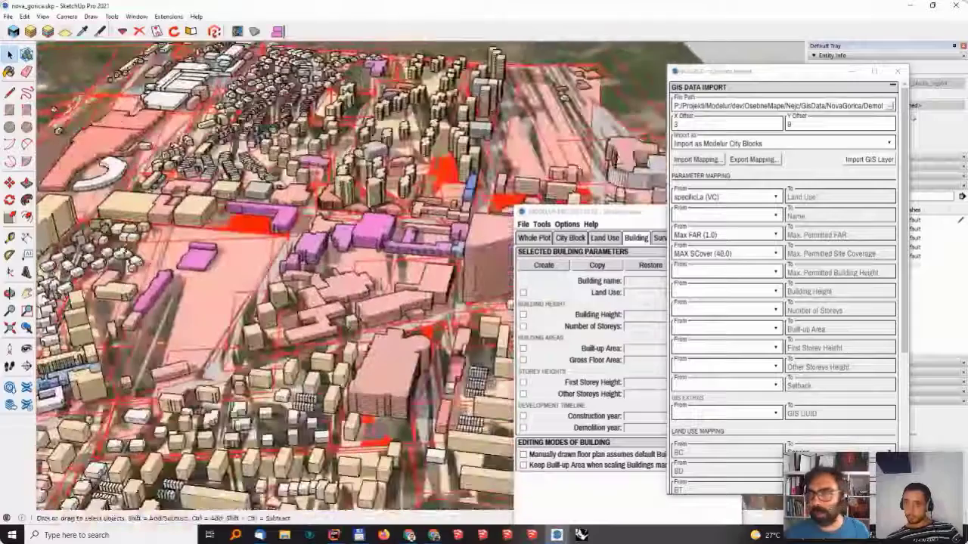
# Step: Move the GIS import window out of the way and hide the Location Snapshot tag
pyautogui.moveTo(810, 74); pyautogui.dragTo(661, 313)
pyautogui.click(696, 287)
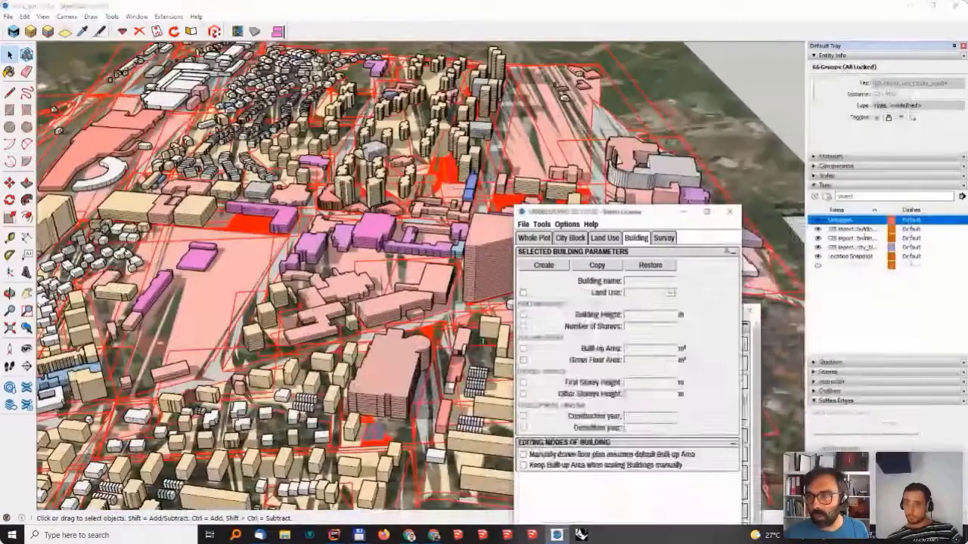
pyautogui.click(818, 256)
# Step: Select the city block beneath the two residential towers and display its city block parameters
pyautogui.moveTo(484, 264); pyautogui.dragTo(361, 211, button='middle')
pyautogui.scroll(4, 484, 163)
pyautogui.moveTo(484, 163); pyautogui.dragTo(396, 273, button='middle')
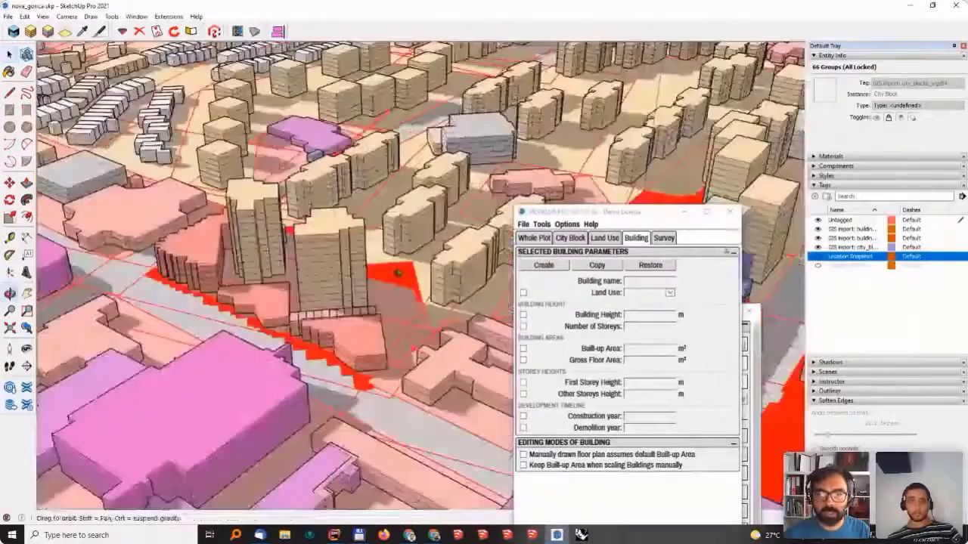
pyautogui.click(397, 308)
pyautogui.scroll(-2, 397, 309)
pyautogui.click(617, 256)
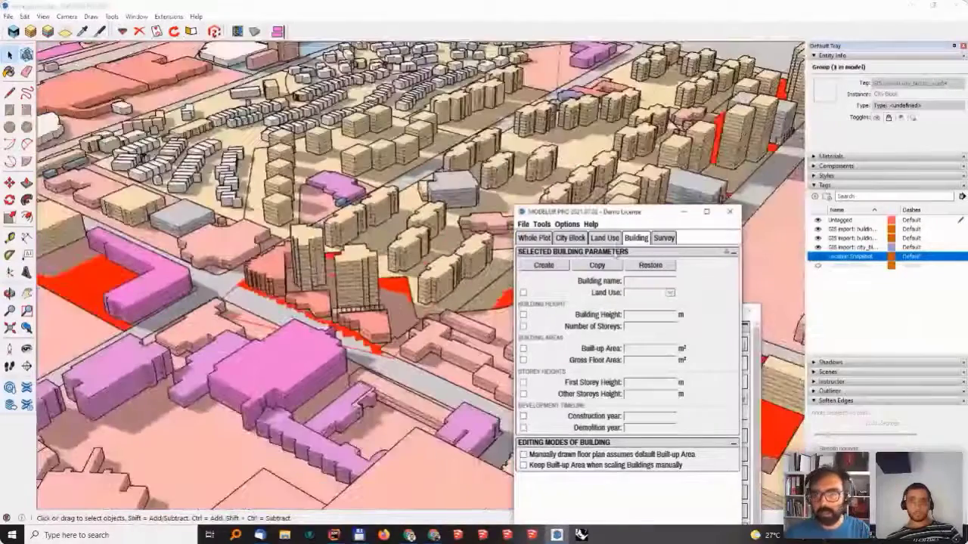
pyautogui.click(605, 237)
pyautogui.click(570, 237)
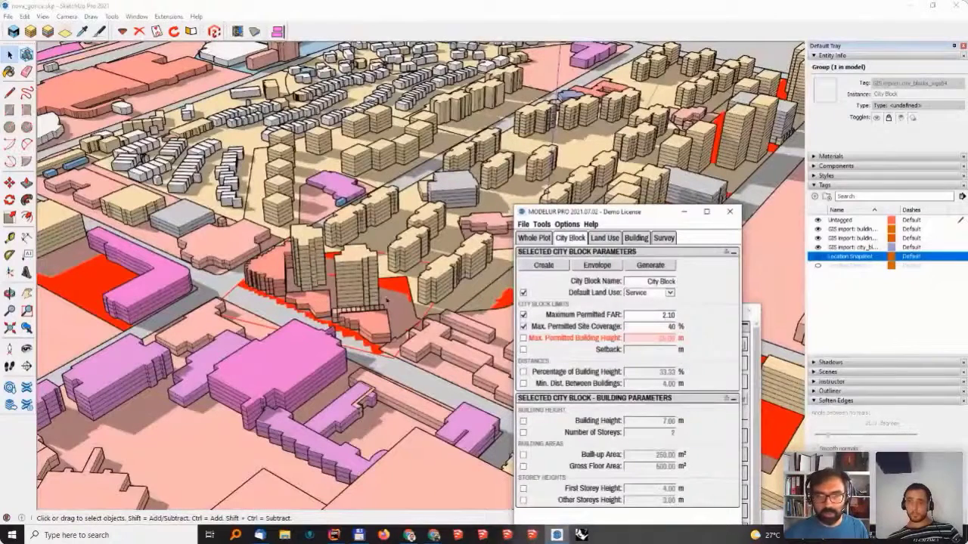
# Step: Select the front tower on the block and enable the city block's maximum permitted building height, setting it to 400 m
pyautogui.click(361, 278)
pyautogui.click(365, 266)
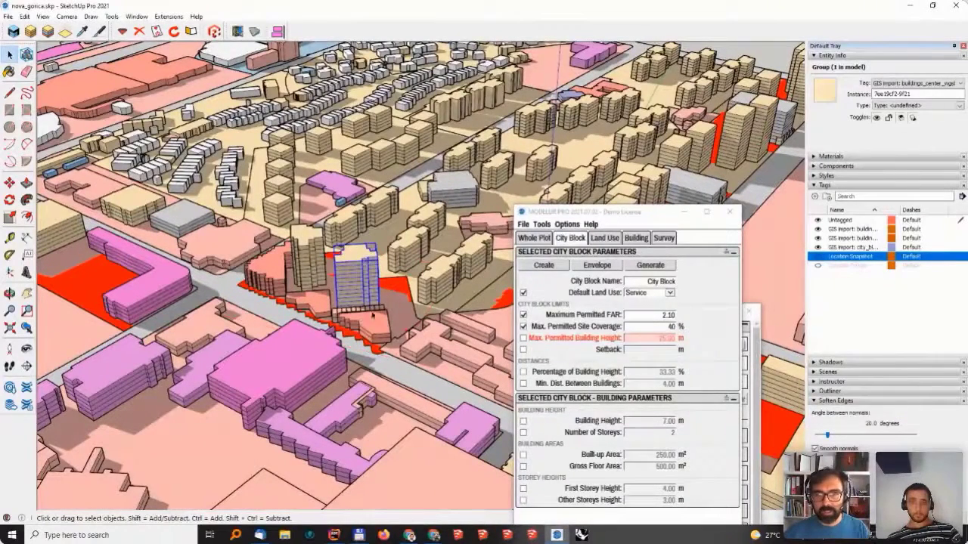
pyautogui.click(647, 342)
pyautogui.click(523, 338)
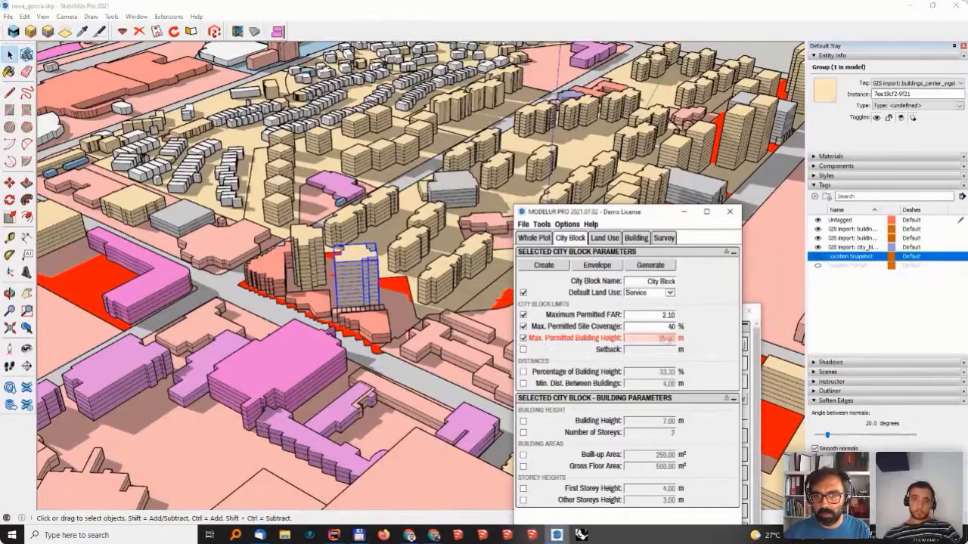
pyautogui.doubleClick(664, 338)
pyautogui.write('400')
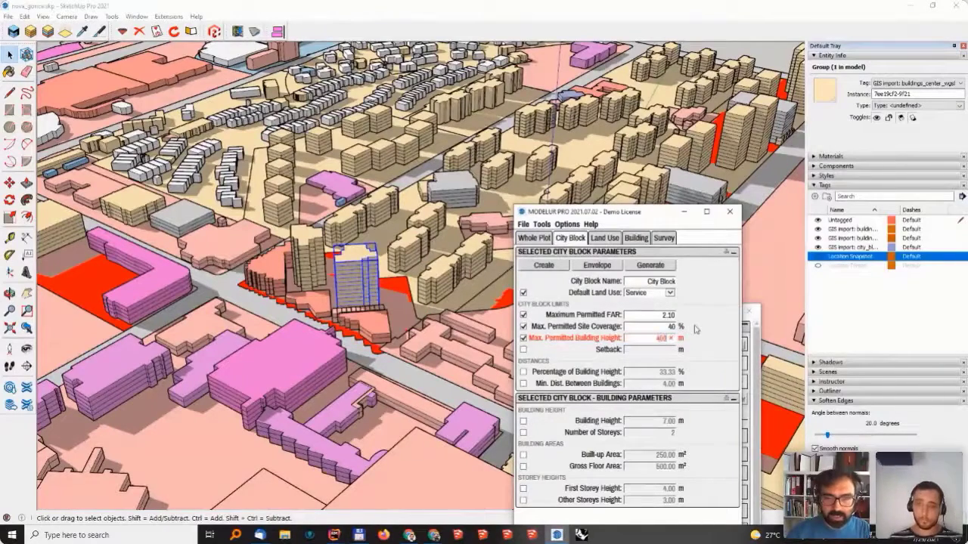
pyautogui.press('Return')
pyautogui.moveTo(434, 317); pyautogui.dragTo(393, 318, button='middle')
pyautogui.moveTo(302, 273); pyautogui.dragTo(395, 278, button='middle')
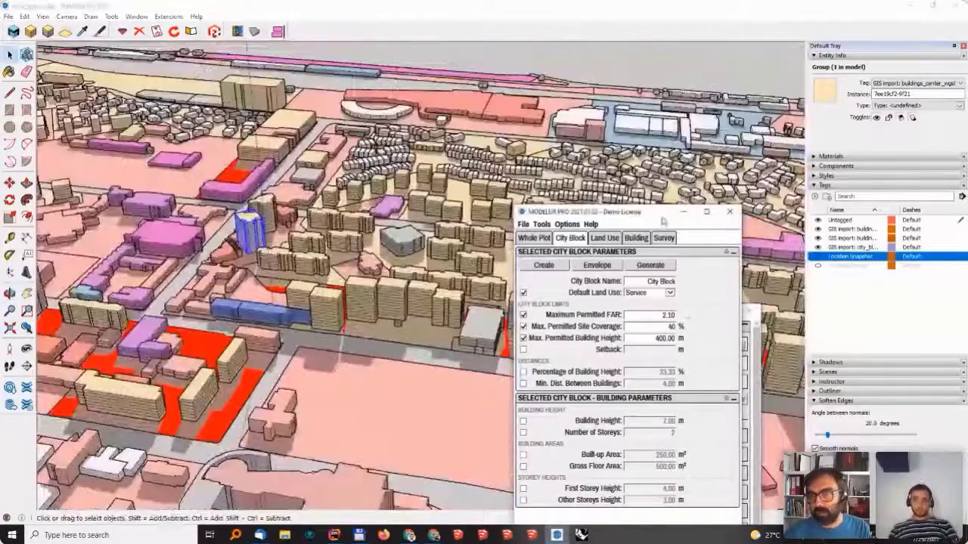